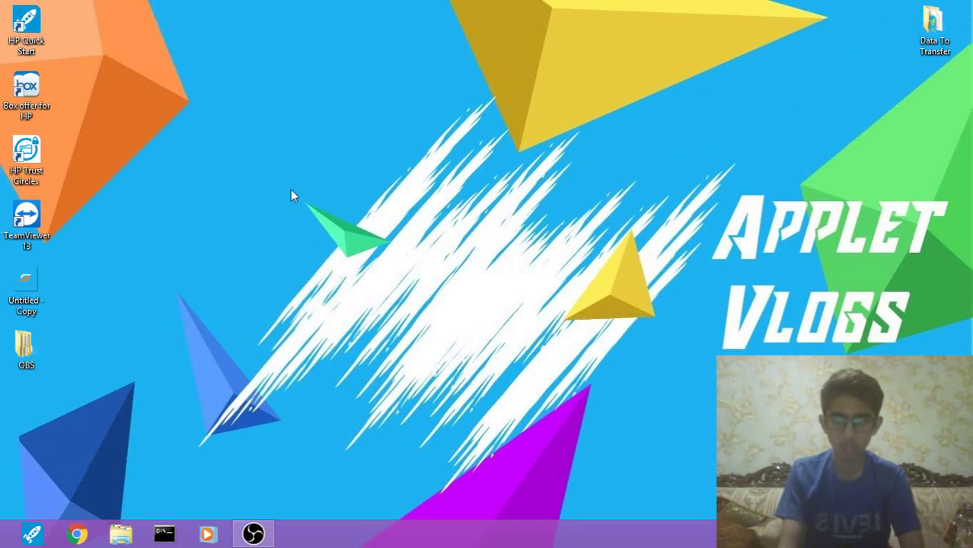
# - Search Settings for 'displa' and open the Change display settings page
pyautogui.moveTo(293, 192); pyautogui.dragTo(404, 275)
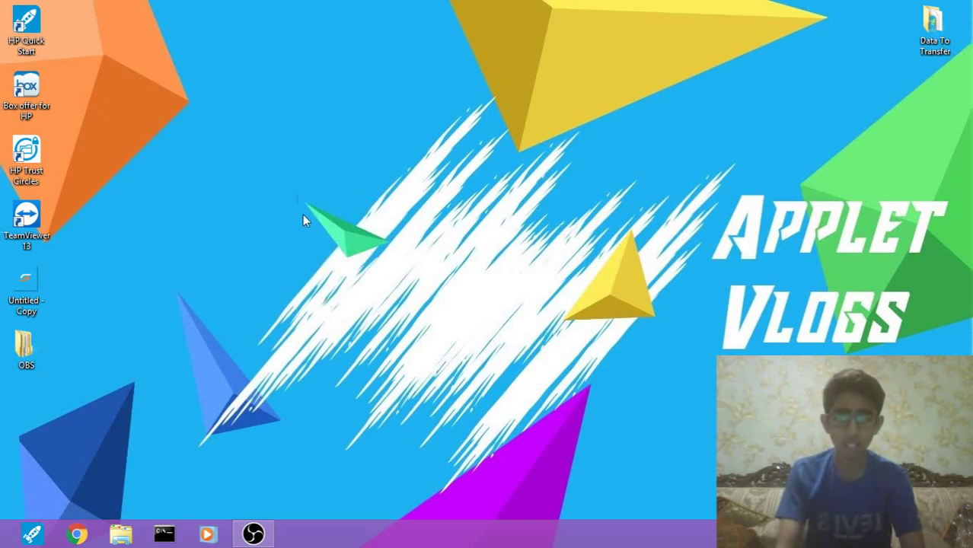
pyautogui.moveTo(303, 214); pyautogui.dragTo(400, 267)
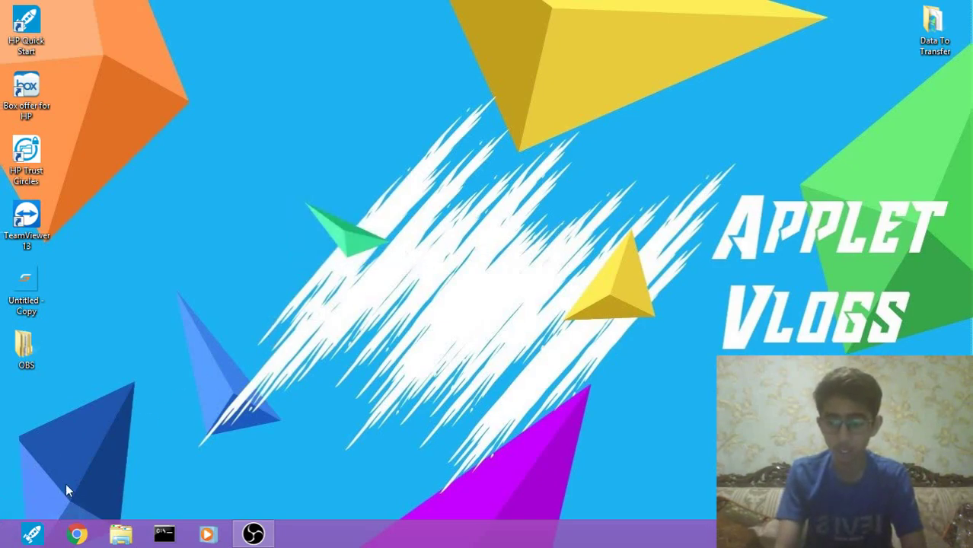
pyautogui.moveTo(971, 544)
pyautogui.click(951, 133)
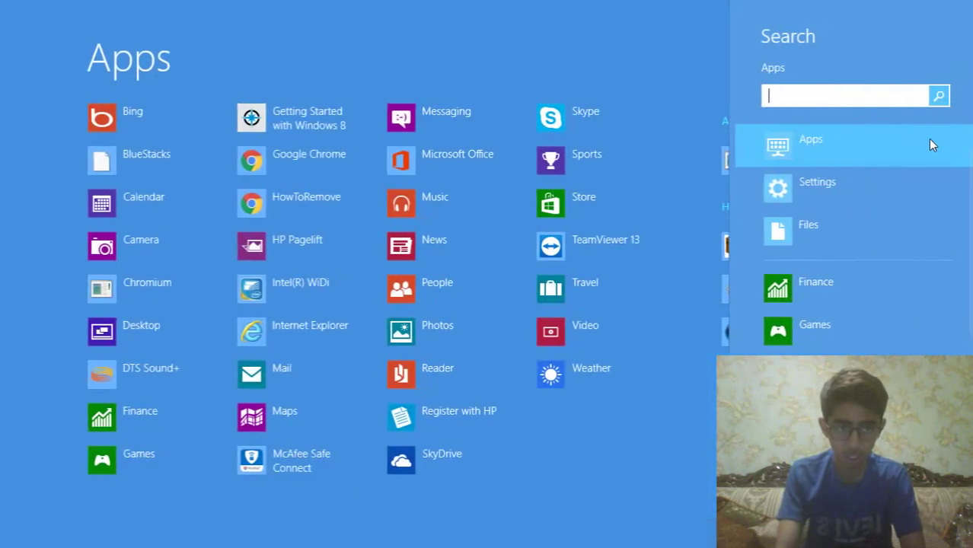
pyautogui.click(801, 199)
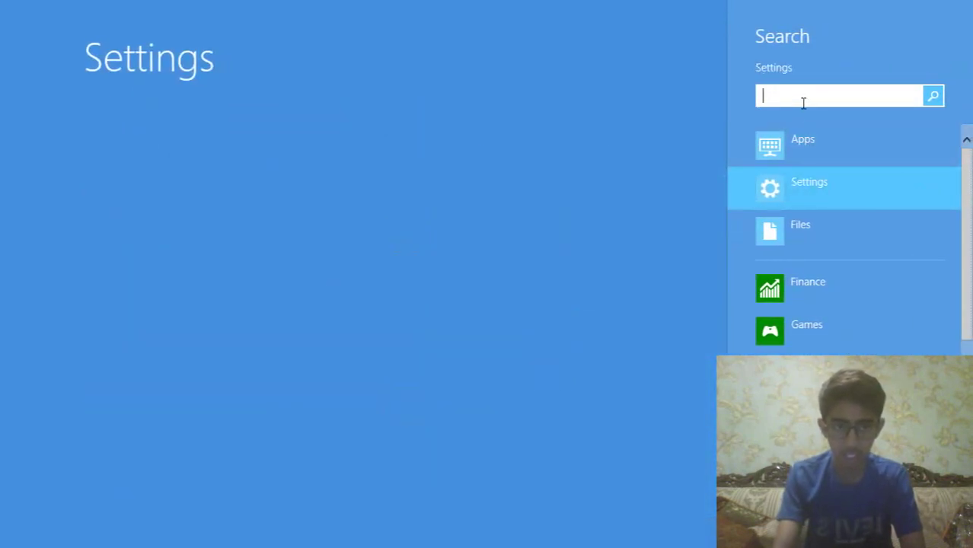
pyautogui.write('dis')
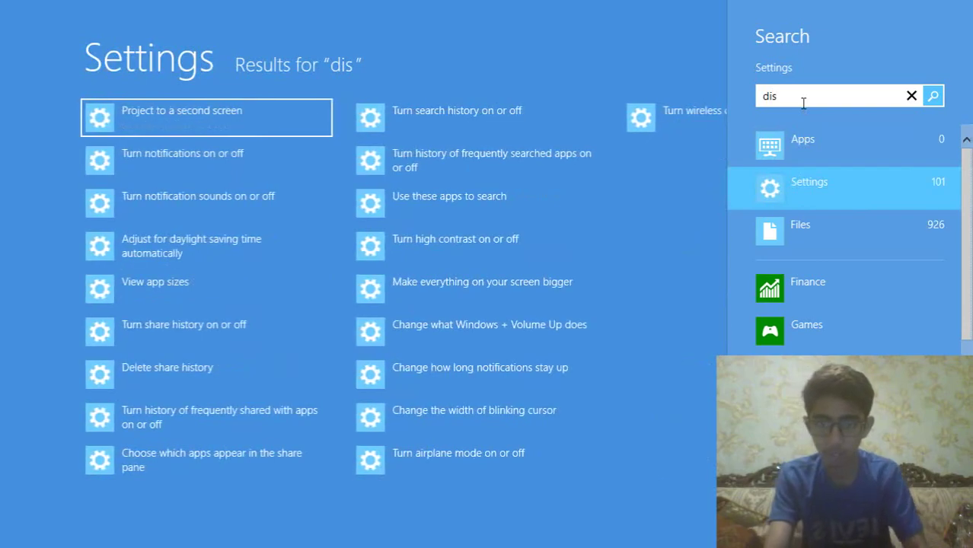
pyautogui.write('pla')
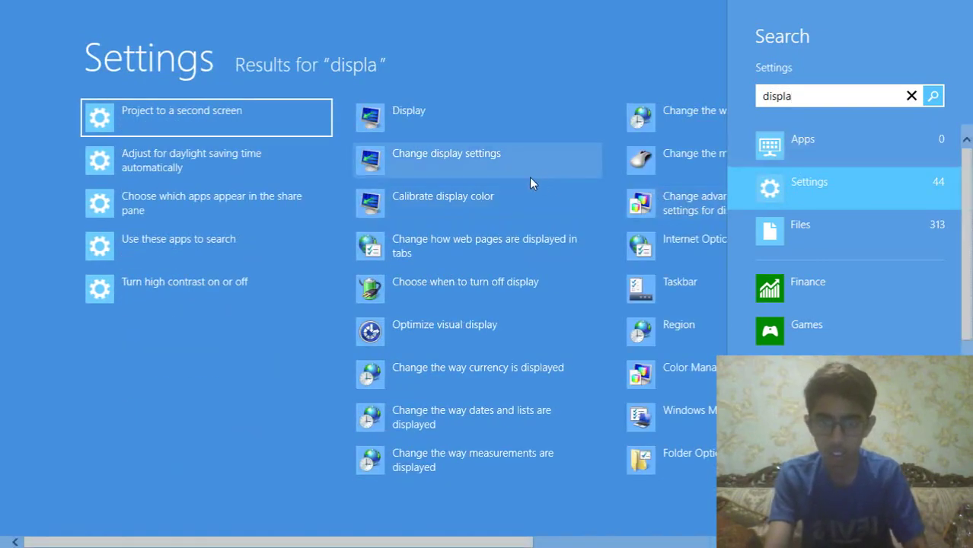
pyautogui.click(494, 163)
# - Open the Intel HD Graphics 4600 adapter properties and centre them to read 160 MB dedicated memory
pyautogui.click(676, 259)
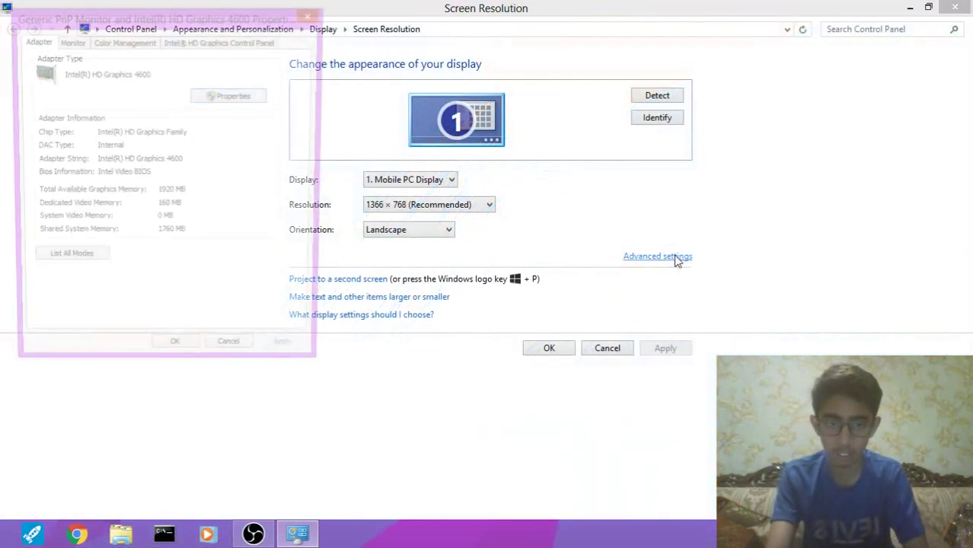
pyautogui.moveTo(112, 23); pyautogui.dragTo(355, 48)
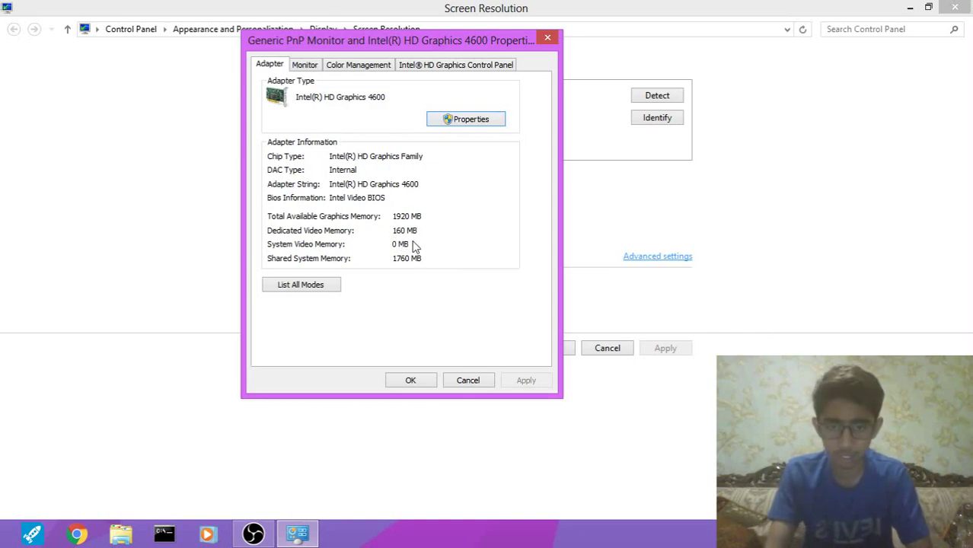
# - Close the adapter properties and Screen Resolution, then launch regedit from the Run dialog
pyautogui.click(411, 380)
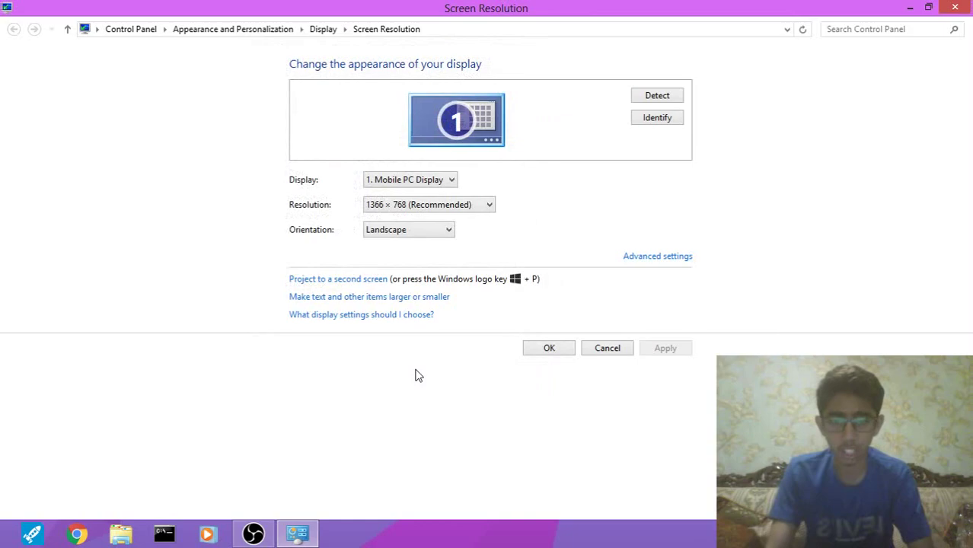
pyautogui.click(965, 6)
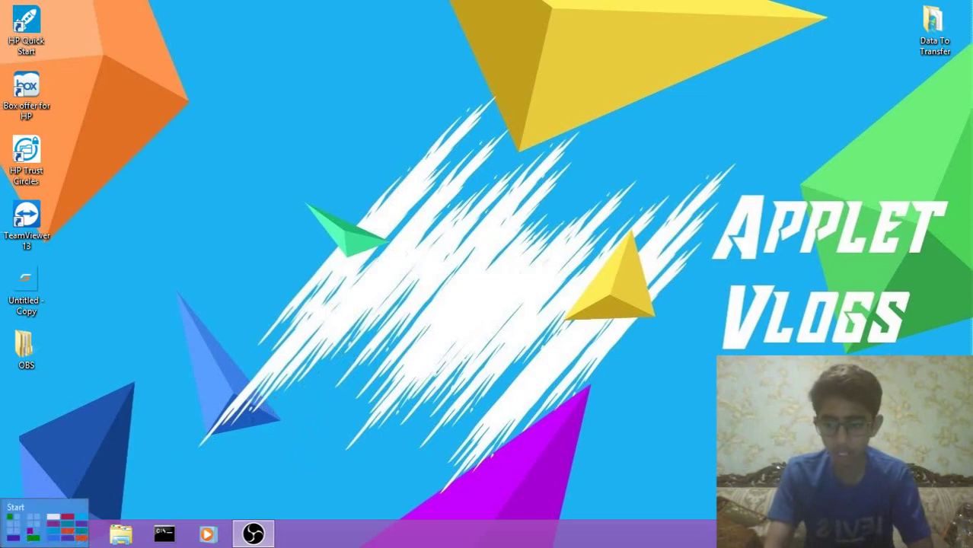
pyautogui.moveTo(1, 546)
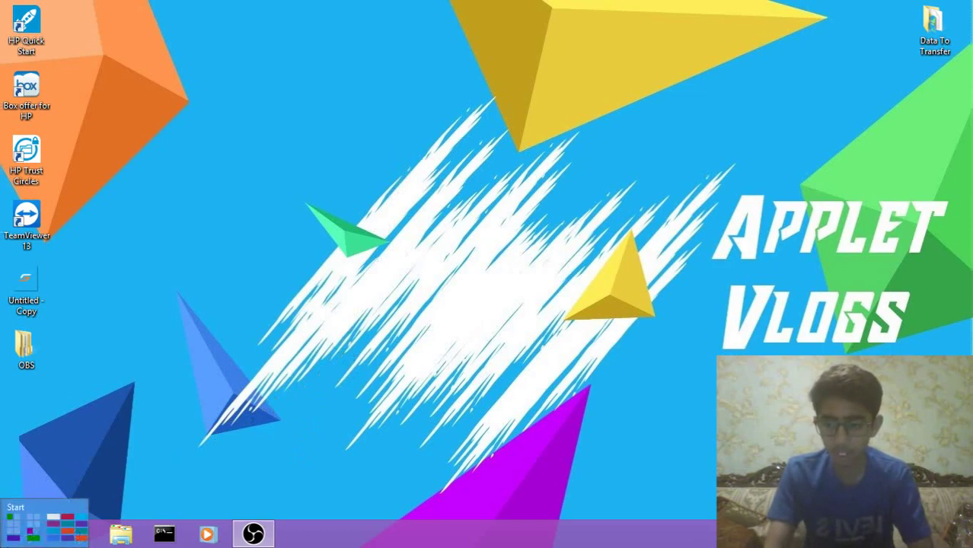
pyautogui.rightClick(6, 542)
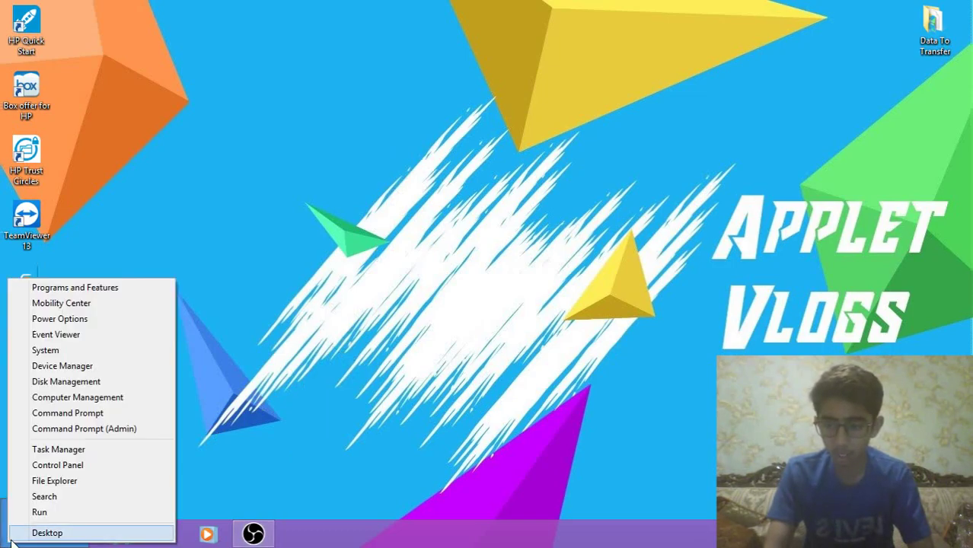
pyautogui.click(43, 516)
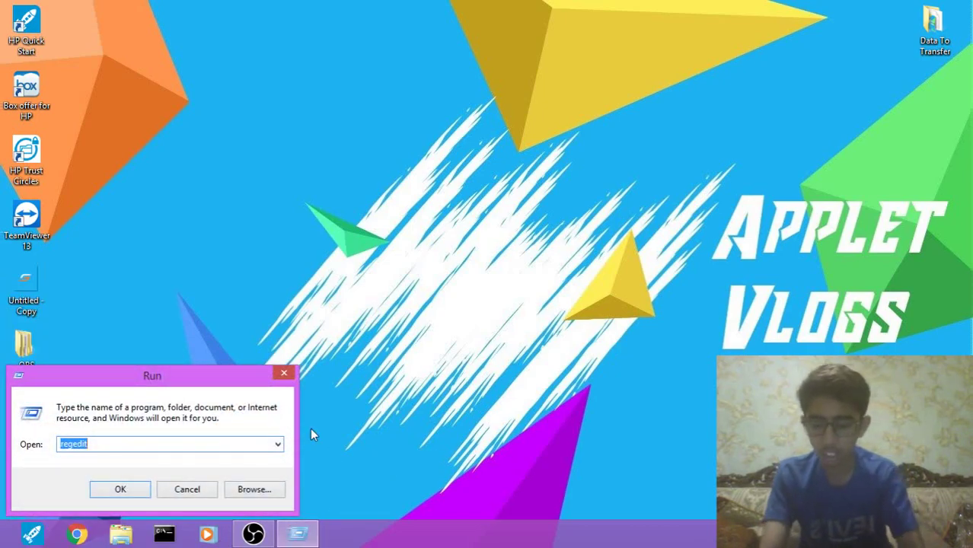
pyautogui.write('regedit')
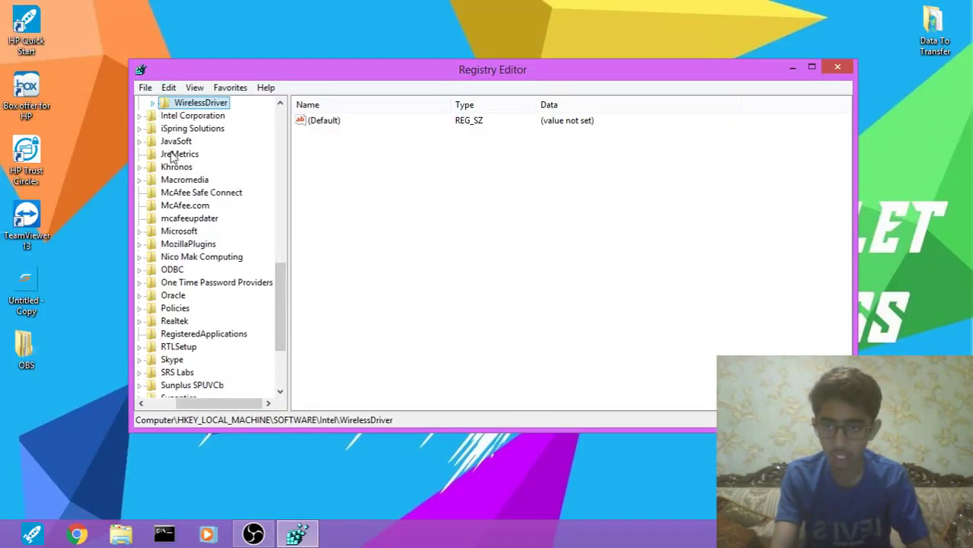
# - Collapse the registry tree back to the Computer root and nudge the window up-left
pyautogui.scroll(8, 239, 182)
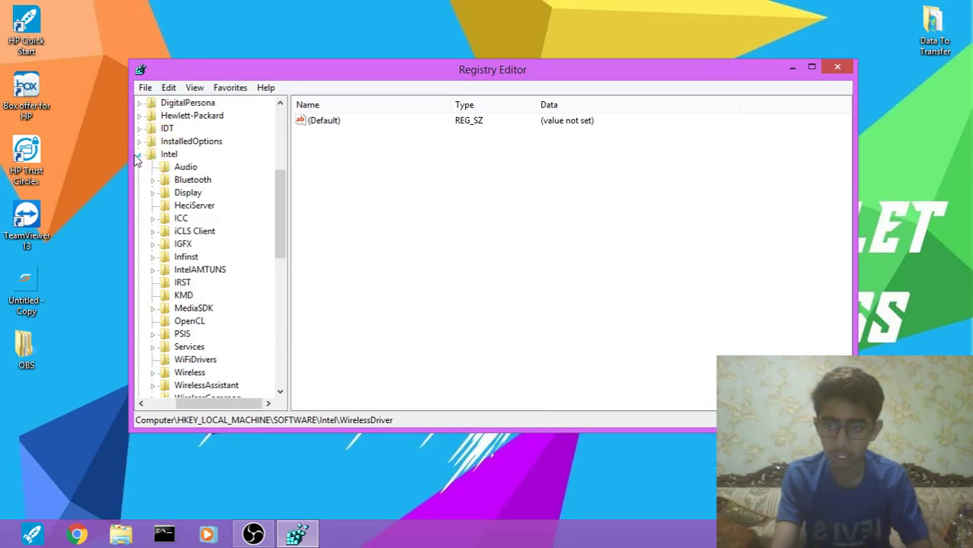
pyautogui.click(140, 155)
pyautogui.scroll(5, 143, 162)
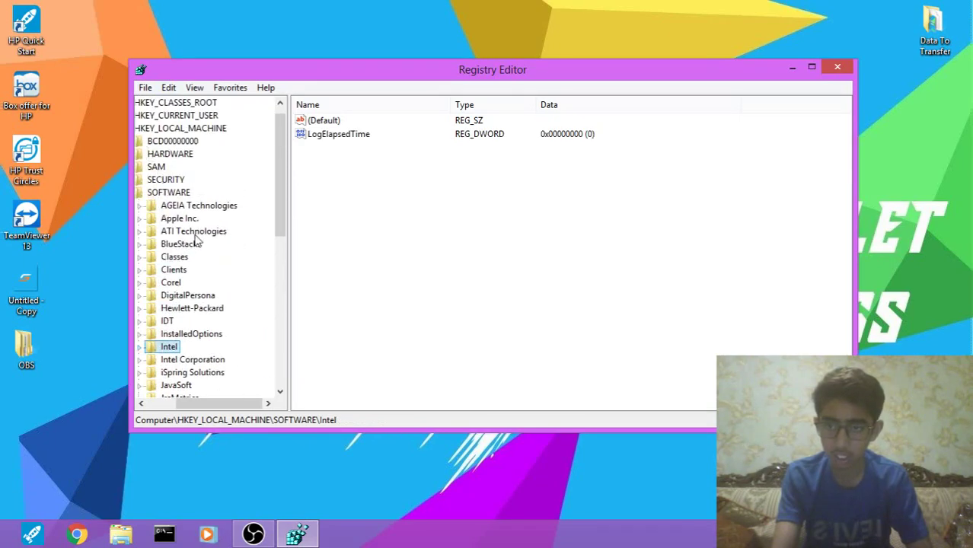
pyautogui.moveTo(244, 402); pyautogui.dragTo(144, 402)
pyautogui.click(157, 141)
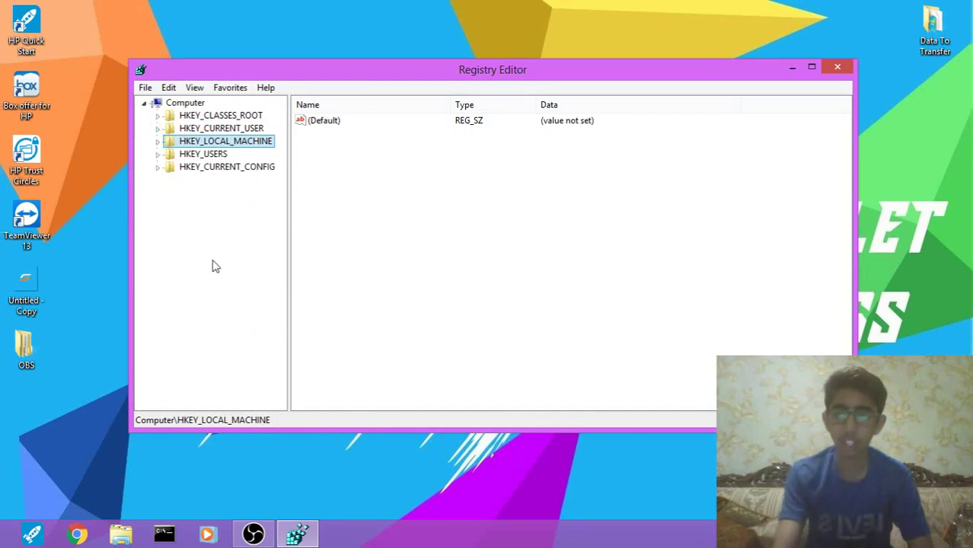
pyautogui.click(176, 104)
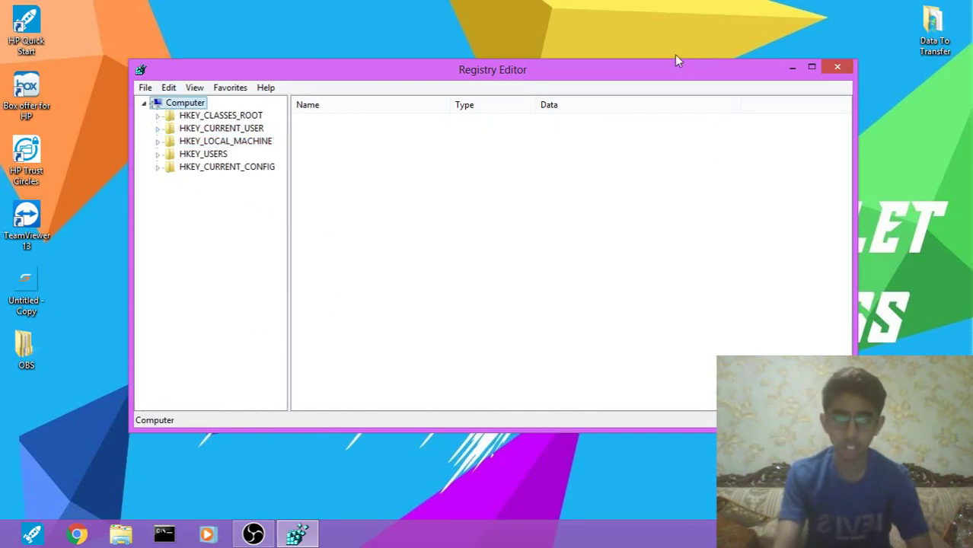
pyautogui.moveTo(665, 76); pyautogui.dragTo(655, 67)
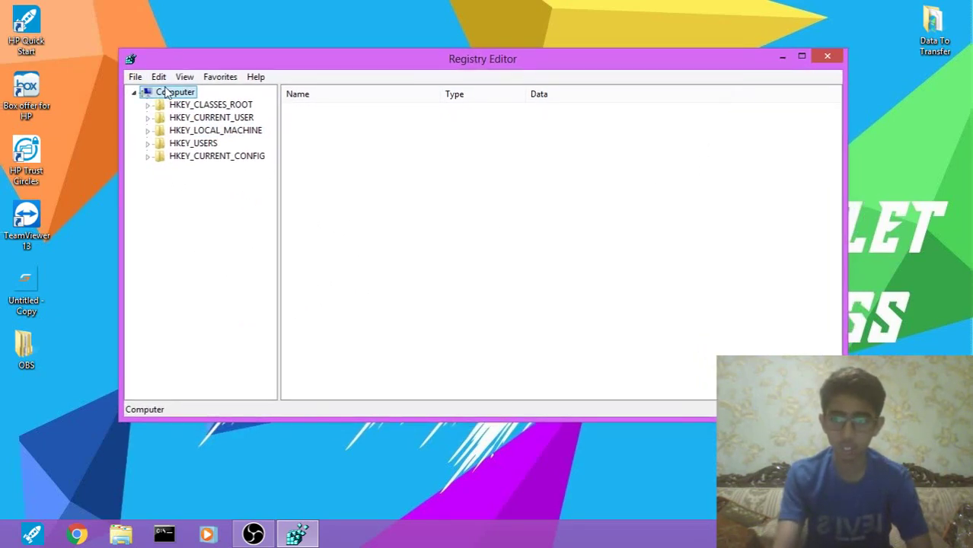
# - Expand HKEY_LOCAL_MACHINE > SOFTWARE > Intel in the key tree
pyautogui.click(149, 134)
pyautogui.click(148, 132)
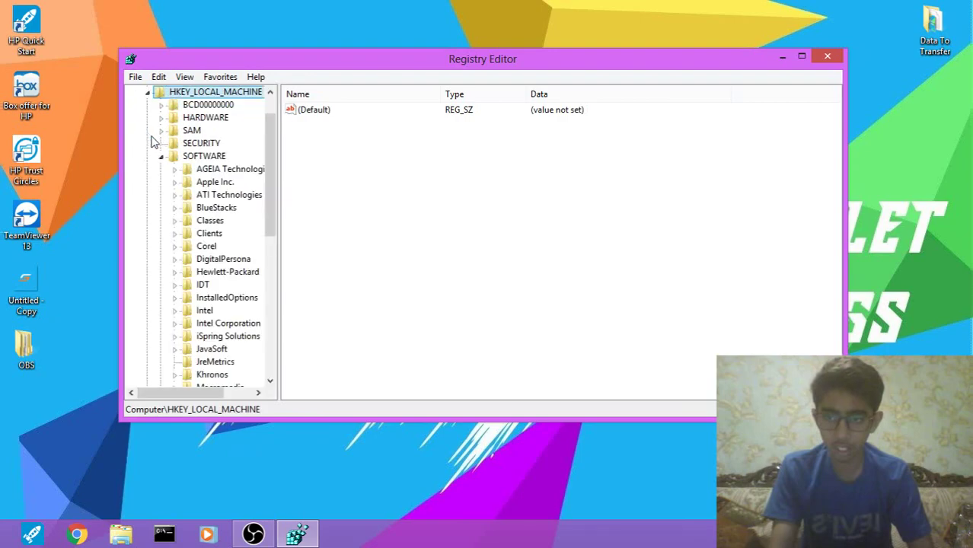
pyautogui.click(161, 155)
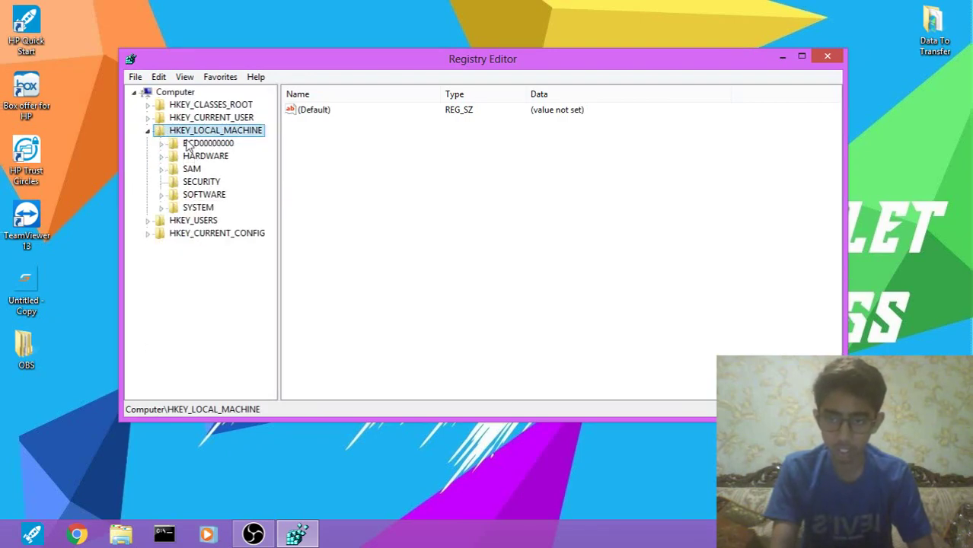
pyautogui.click(217, 197)
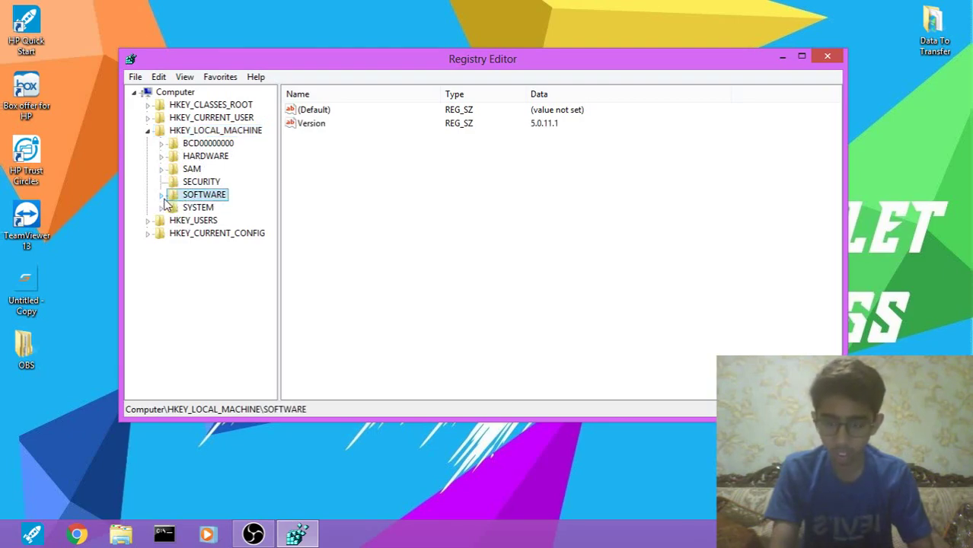
pyautogui.click(163, 196)
pyautogui.moveTo(266, 188); pyautogui.dragTo(267, 216)
pyautogui.click(200, 184)
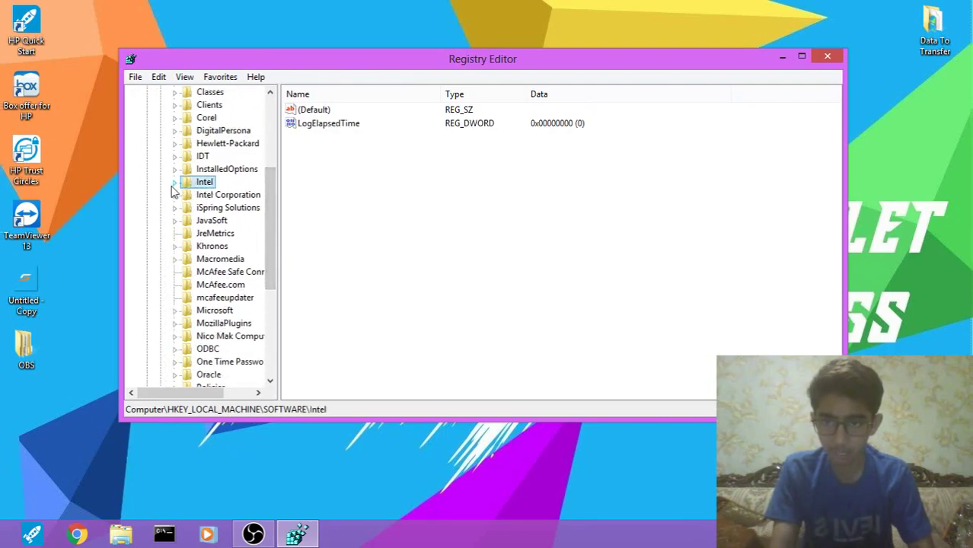
pyautogui.click(175, 183)
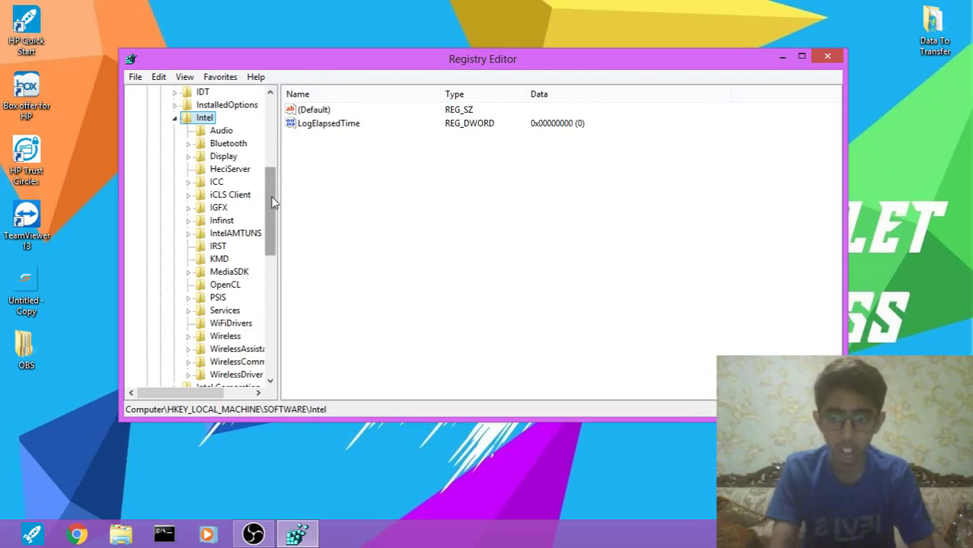
pyautogui.moveTo(274, 201)
pyautogui.mouseDown()
pyautogui.moveTo(272, 223)
pyautogui.moveTo(279, 197)
pyautogui.mouseUp()
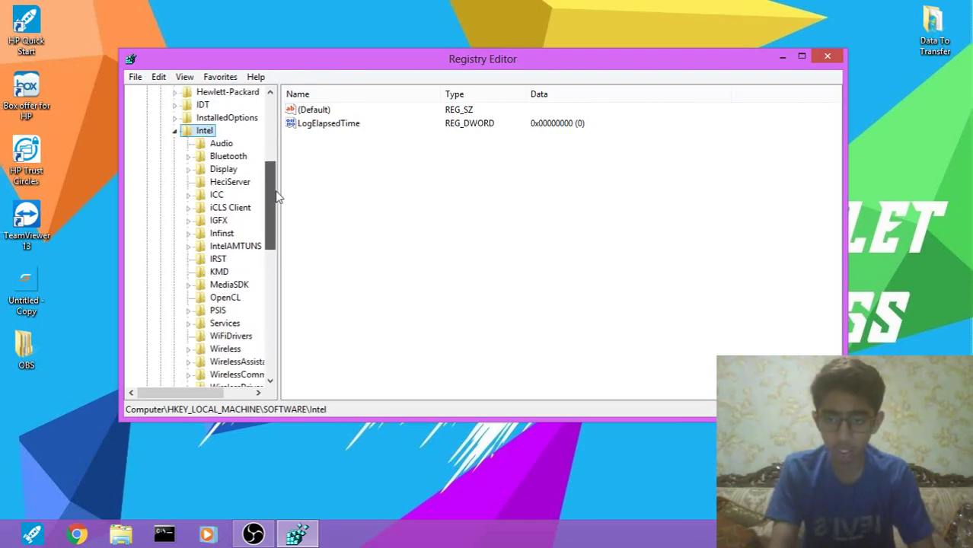
# - Create a new subkey under the Intel key with New > Key
pyautogui.rightClick(206, 134)
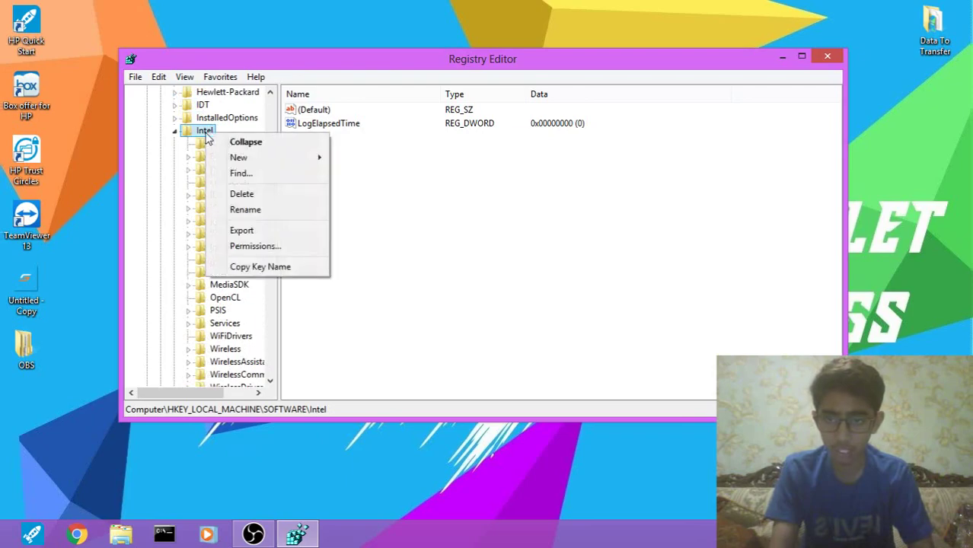
pyautogui.moveTo(260, 159)
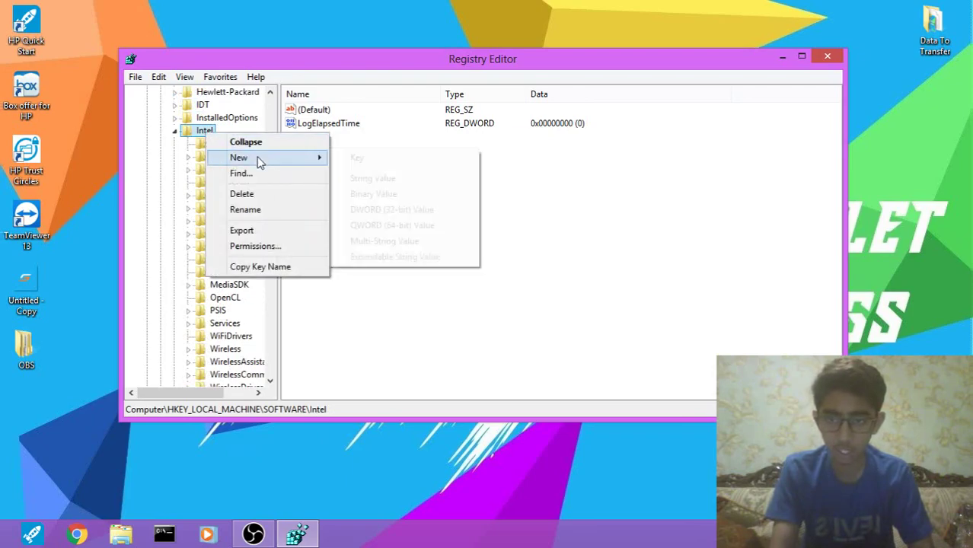
pyautogui.click(368, 161)
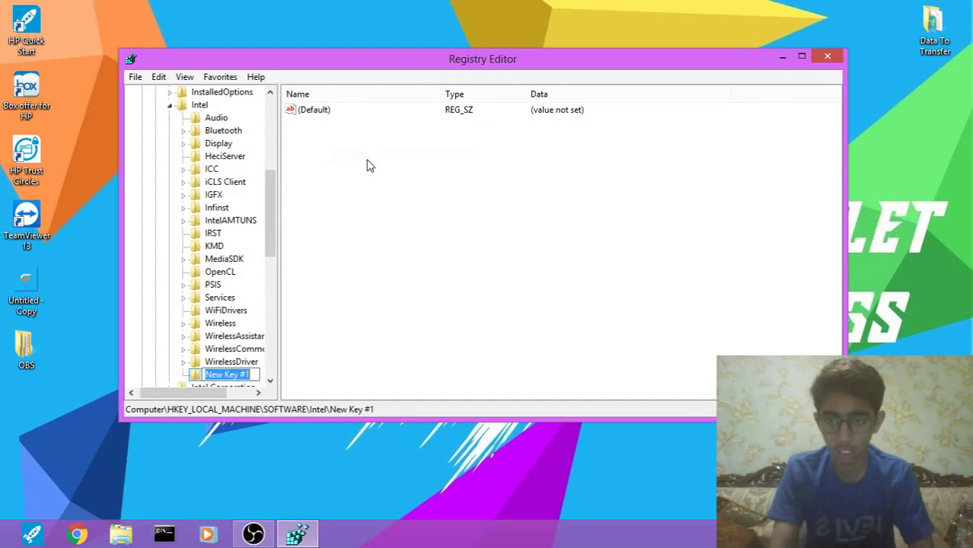
# - Name the new key GMM and select it
pyautogui.write('GMM')
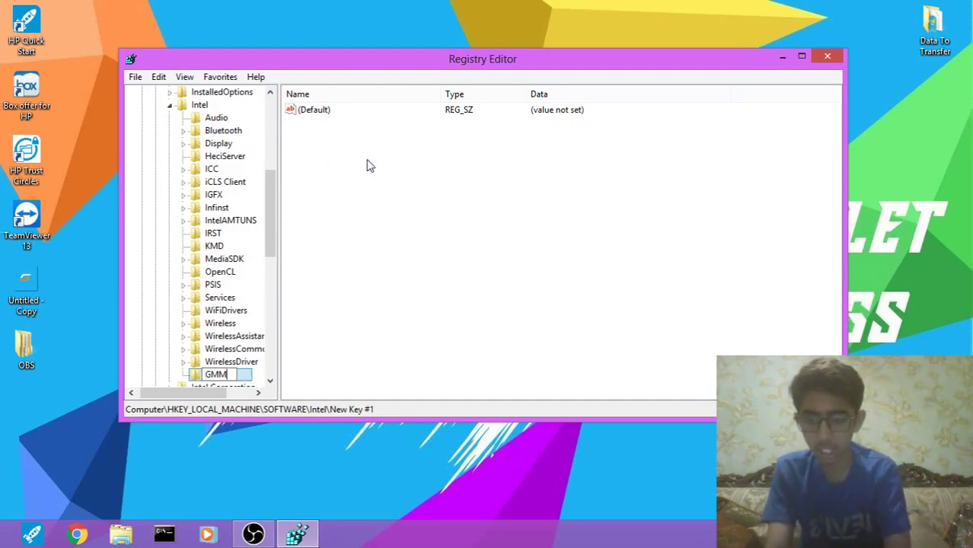
pyautogui.click(368, 166)
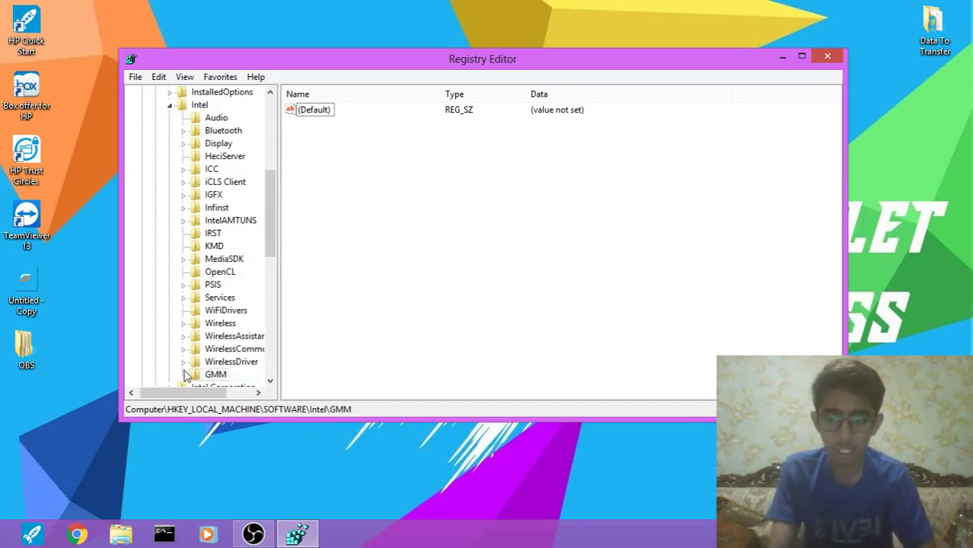
pyautogui.click(216, 377)
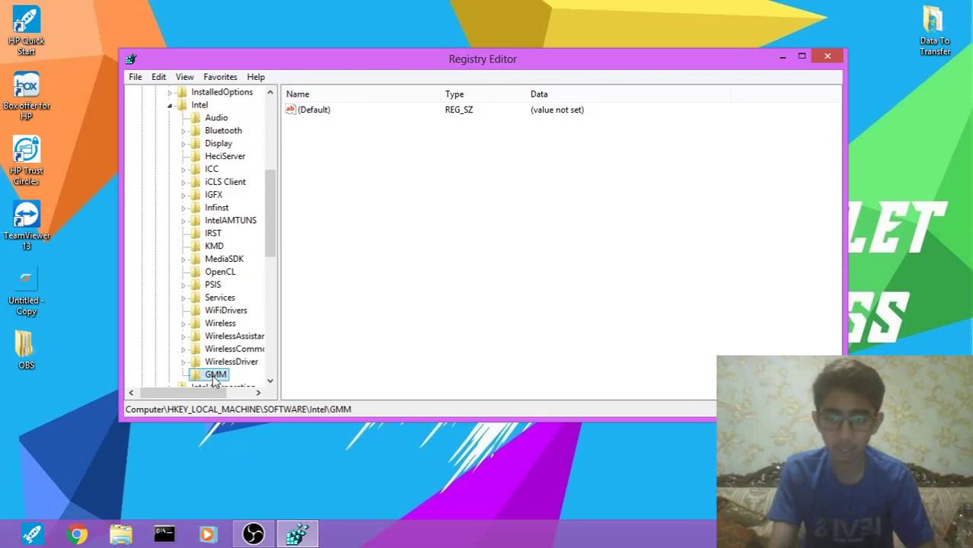
# - Add a DWORD (32-bit) value named DedicatedSegmentSize in GMM
pyautogui.rightClick(360, 156)
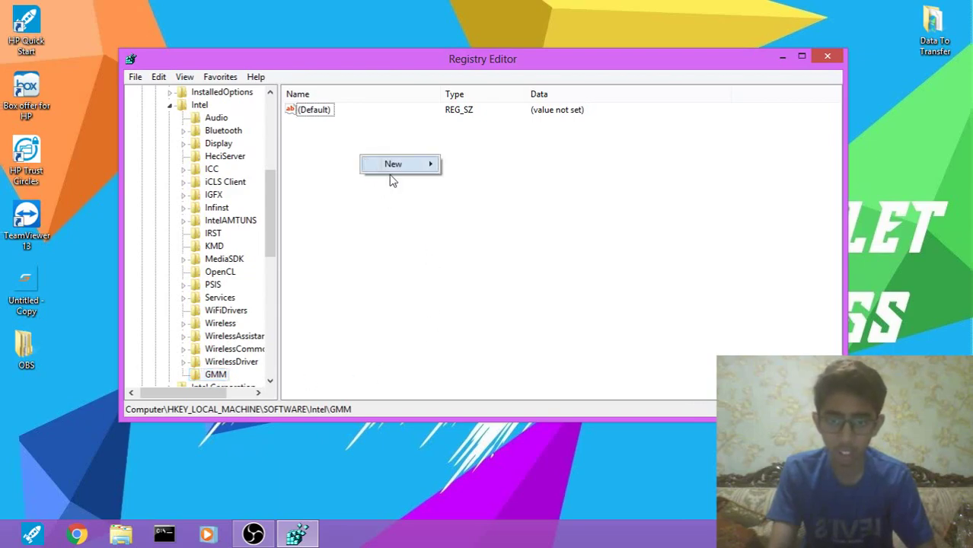
pyautogui.moveTo(413, 167)
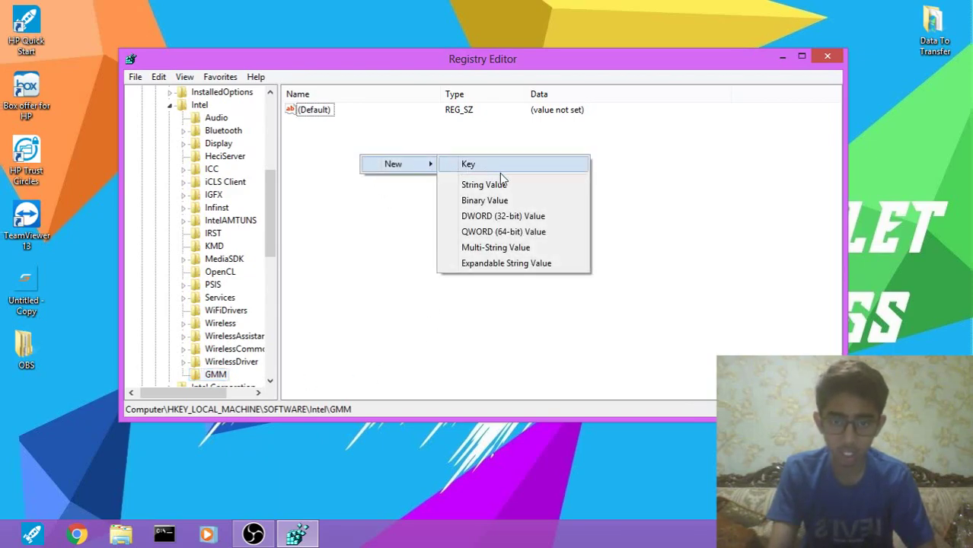
pyautogui.click(545, 219)
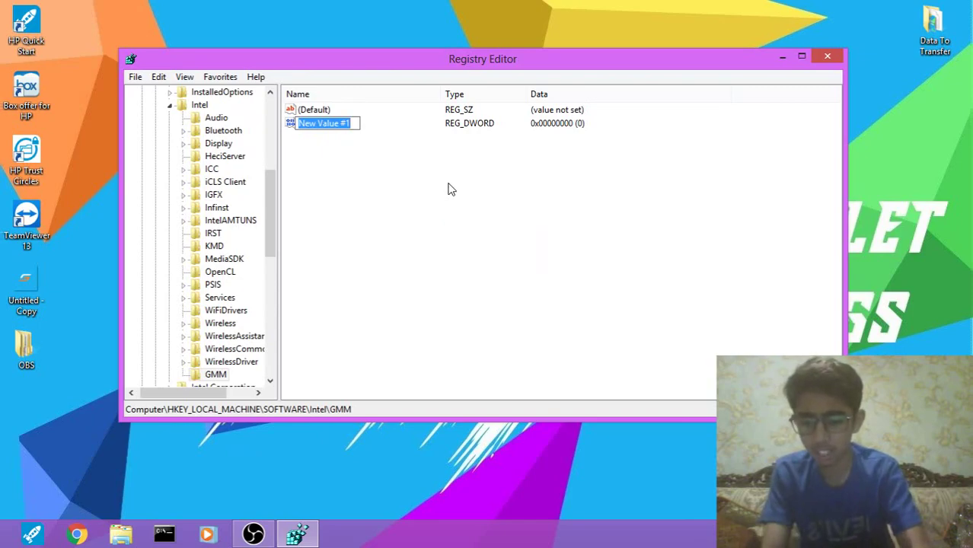
pyautogui.write('Dedicat')
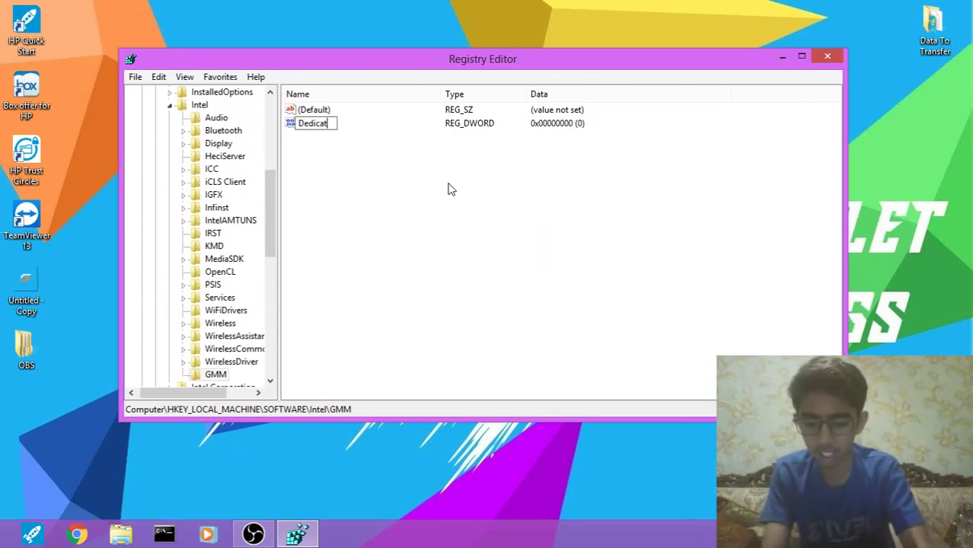
pyautogui.write('edS')
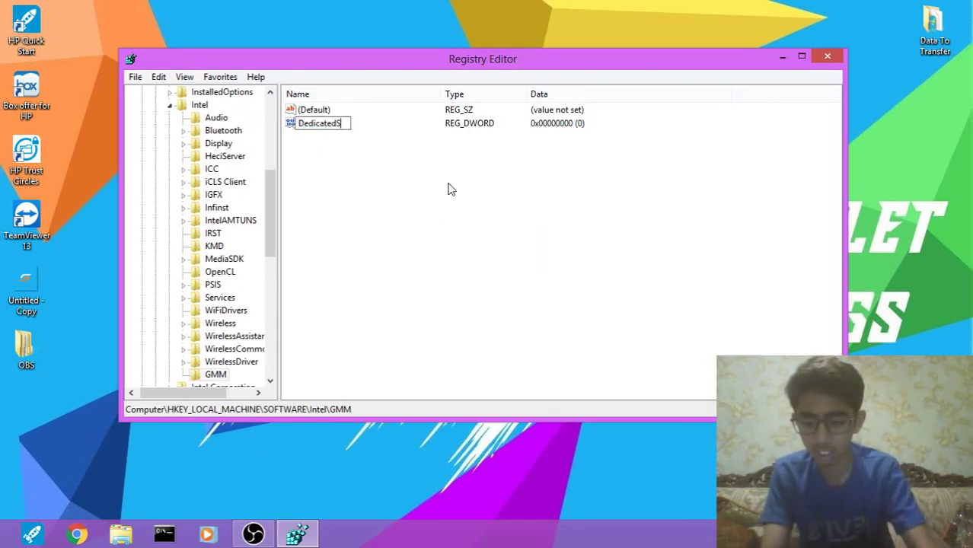
pyautogui.write('egment')
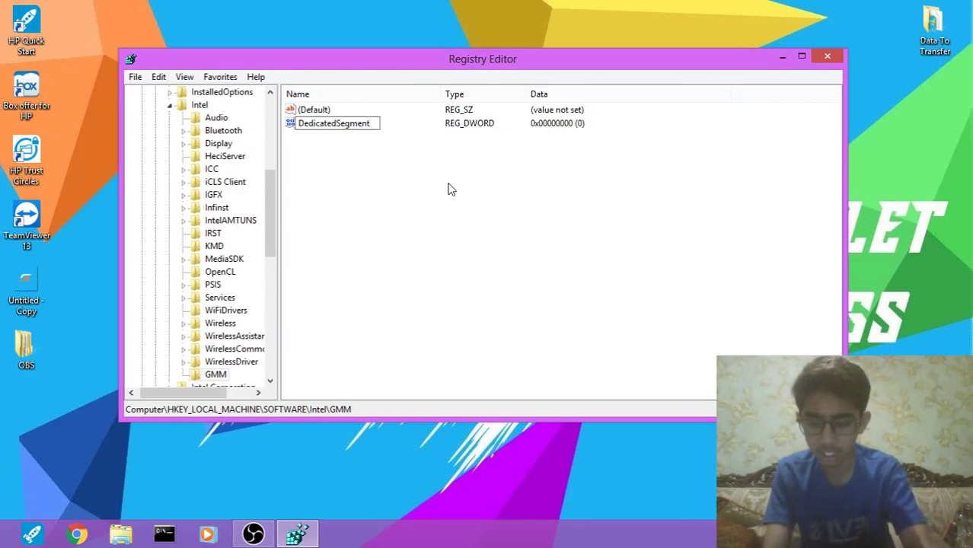
pyautogui.write('Size')
pyautogui.press('Return')
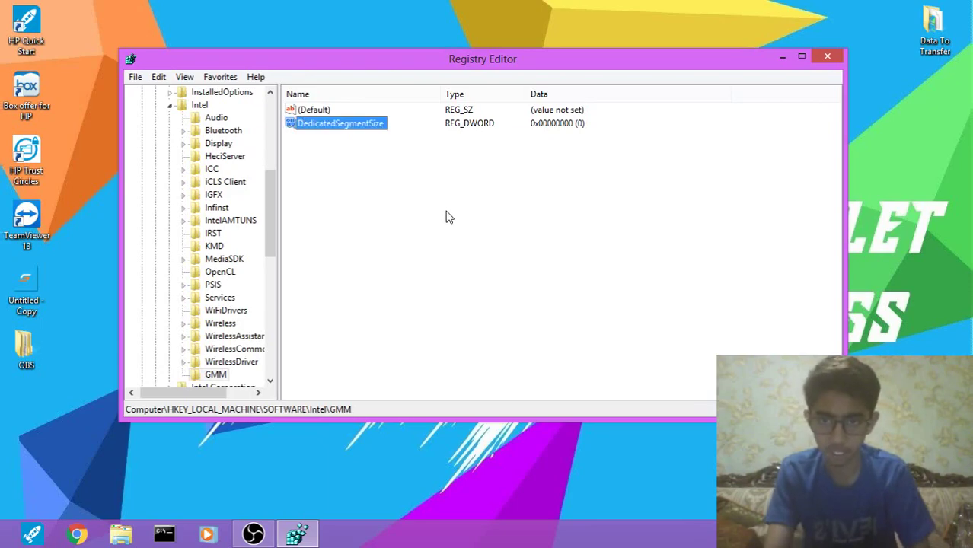
# - Edit DedicatedSegmentSize, replacing 0 with hexadecimal value data 305
pyautogui.click(447, 217)
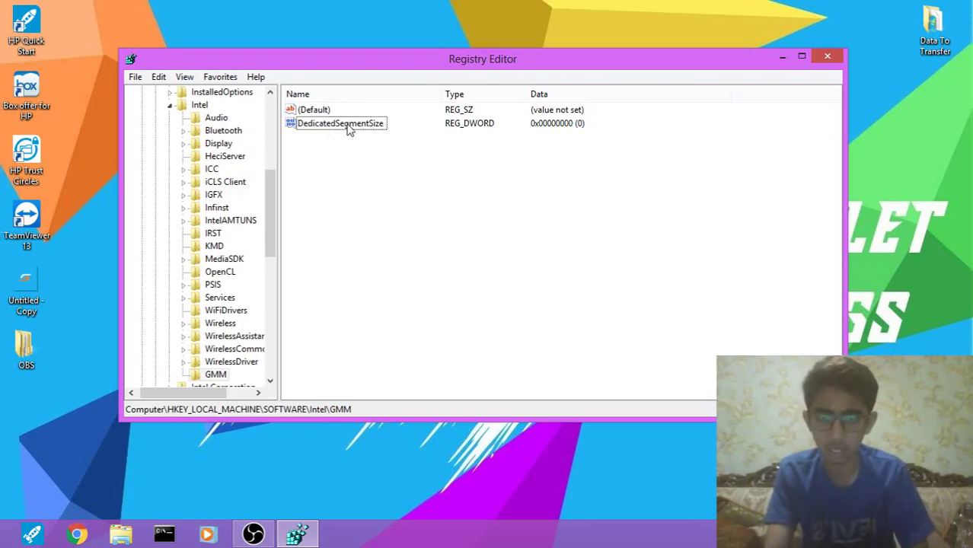
pyautogui.doubleClick(349, 128)
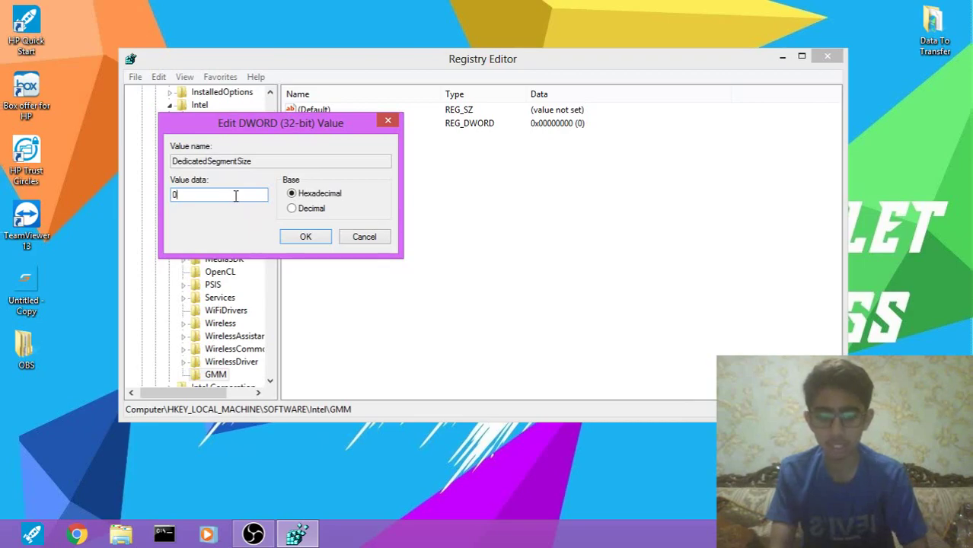
pyautogui.press('BackSpace')
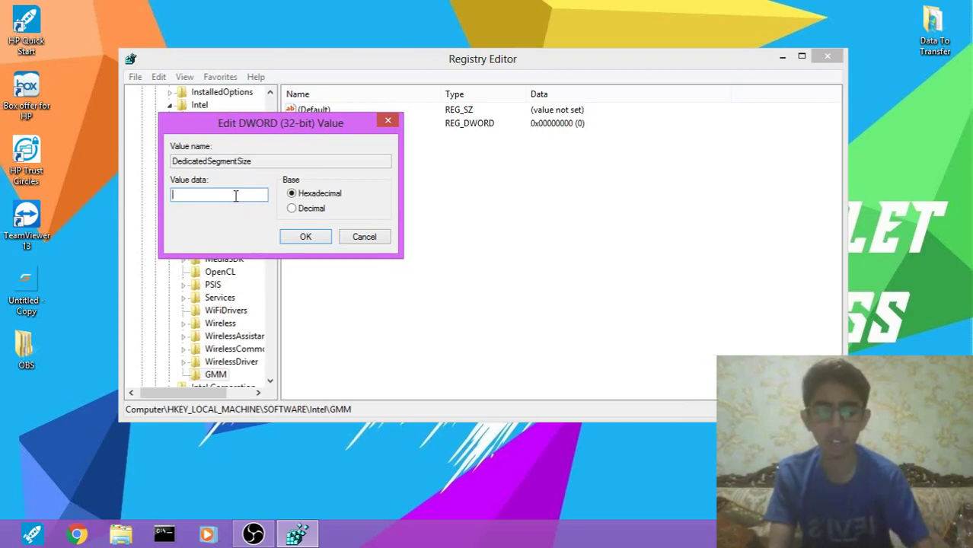
pyautogui.write('305')
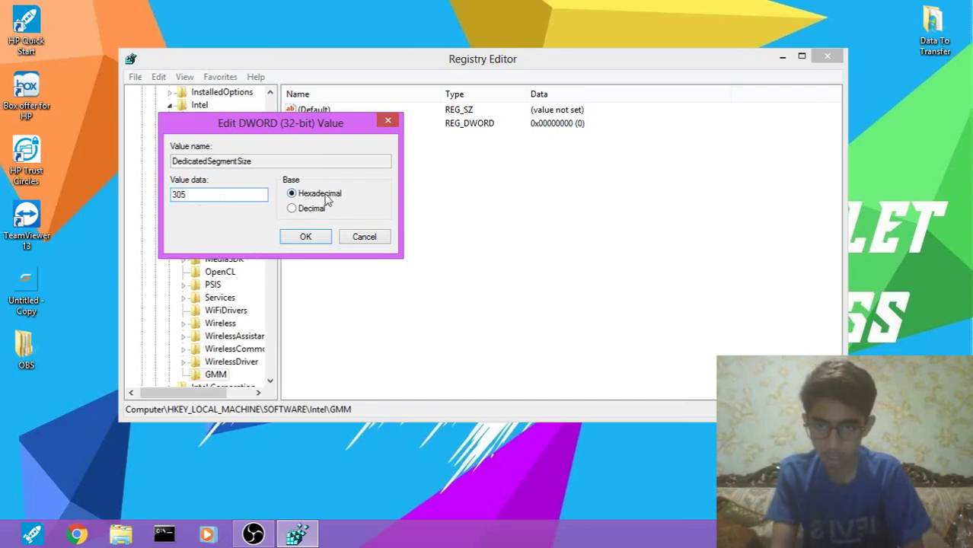
pyautogui.click(306, 238)
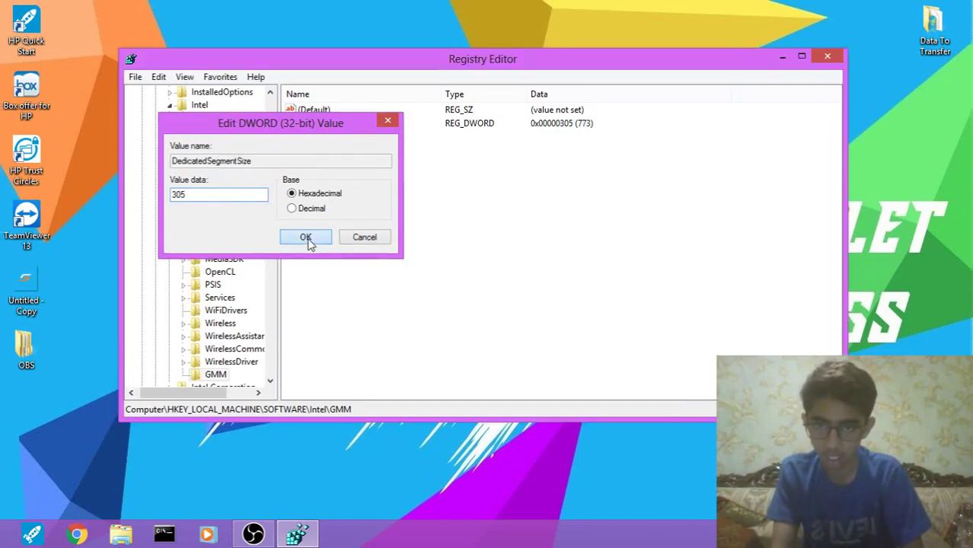
pyautogui.click(456, 299)
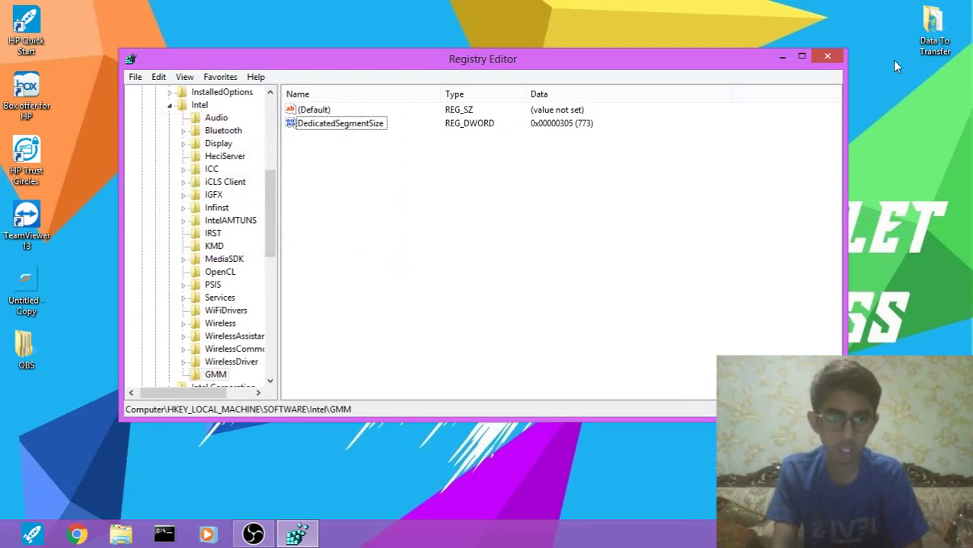
# - Close Registry Editor, decline the OBS exit prompt, and minimize OBS
pyautogui.click(836, 57)
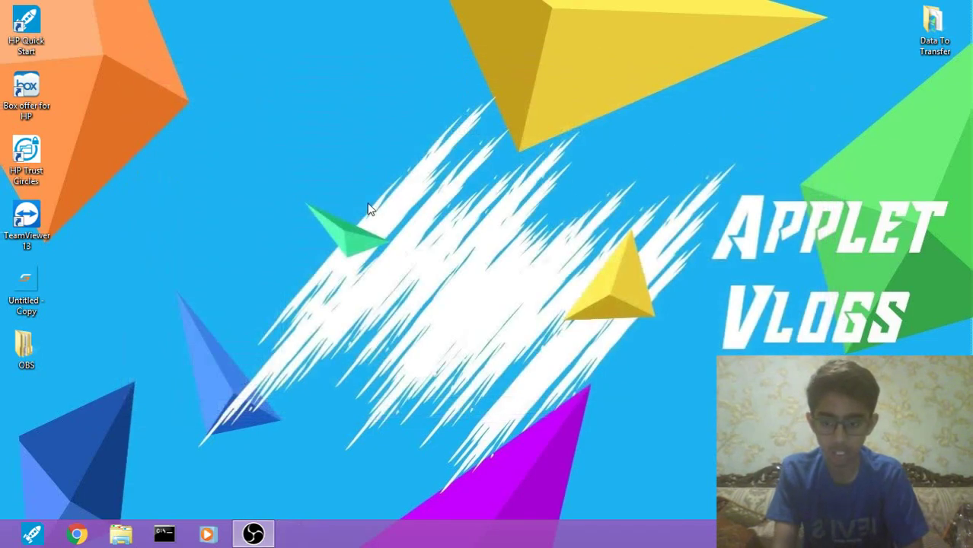
pyautogui.hotkey('alt', 'F4')
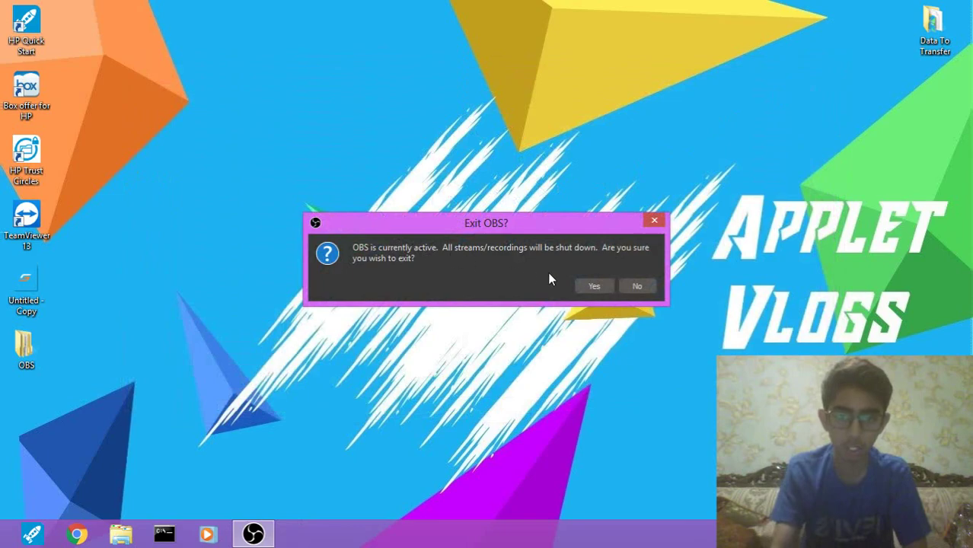
pyautogui.click(655, 222)
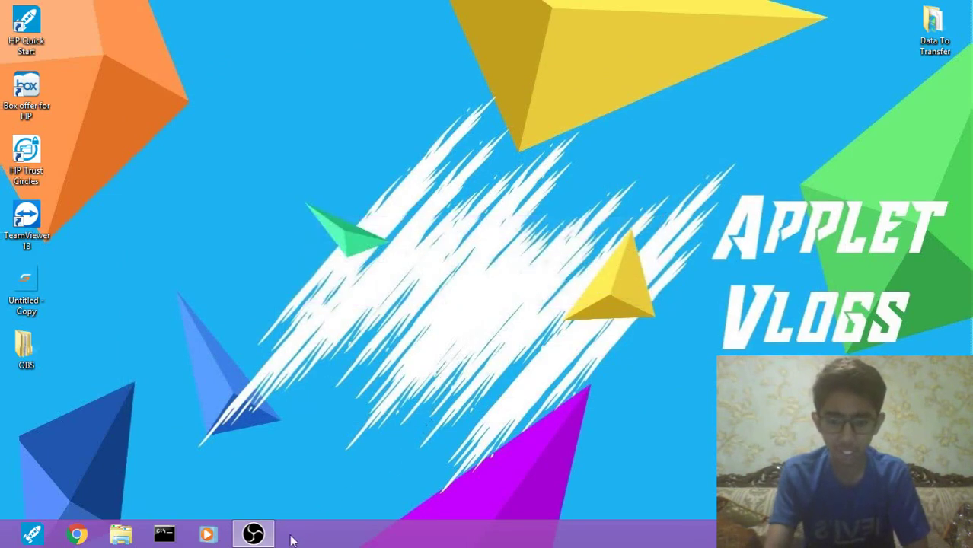
pyautogui.click(253, 534)
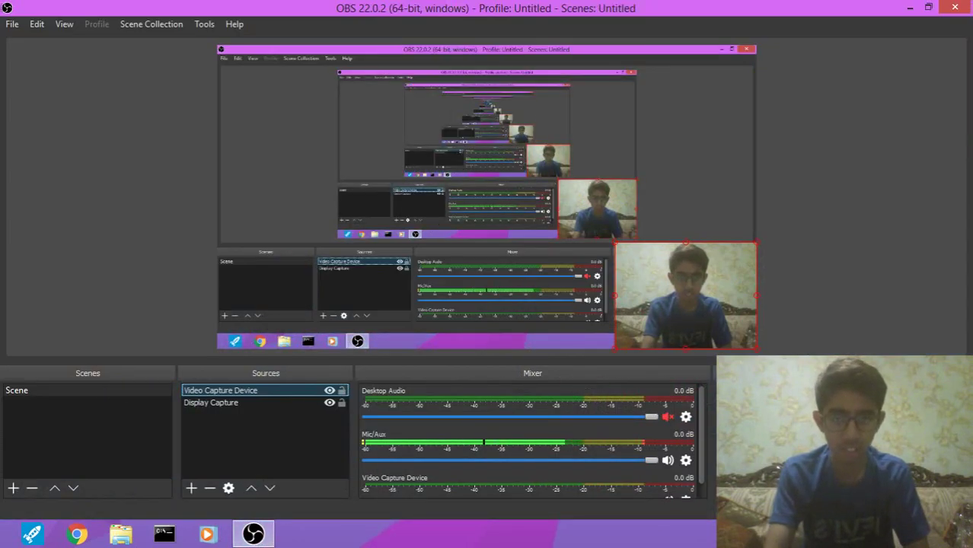
pyautogui.click(910, 7)
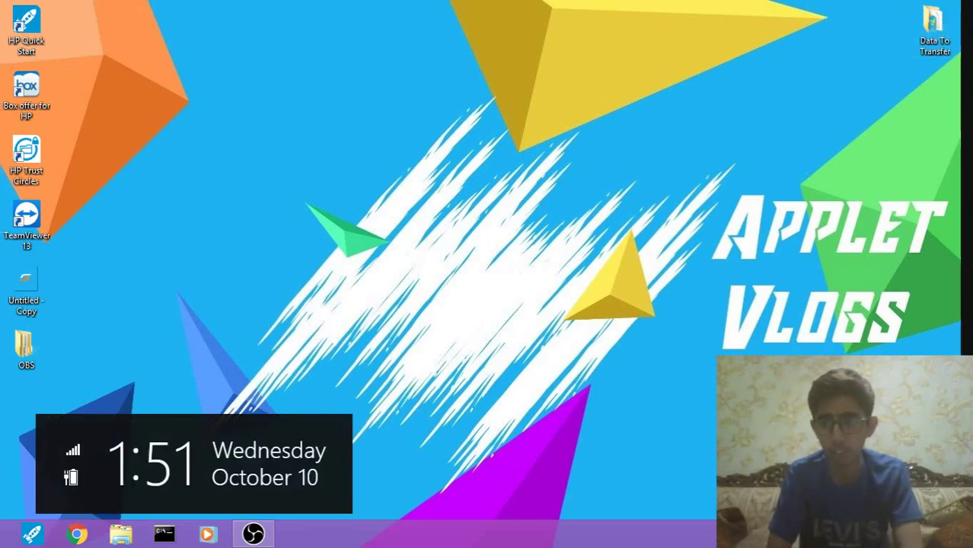
# - Search Settings for 'display' and open Change display settings
pyautogui.moveTo(969, 220)
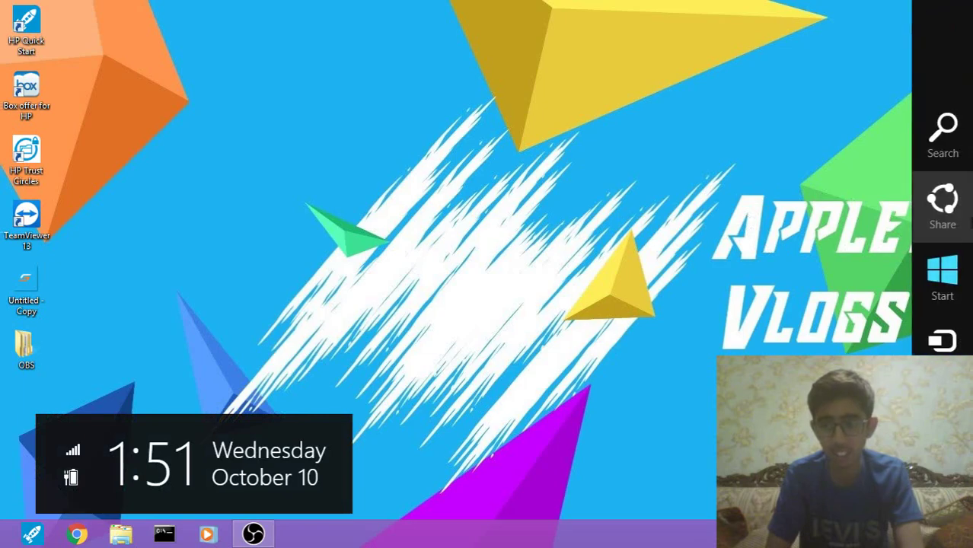
pyautogui.click(948, 146)
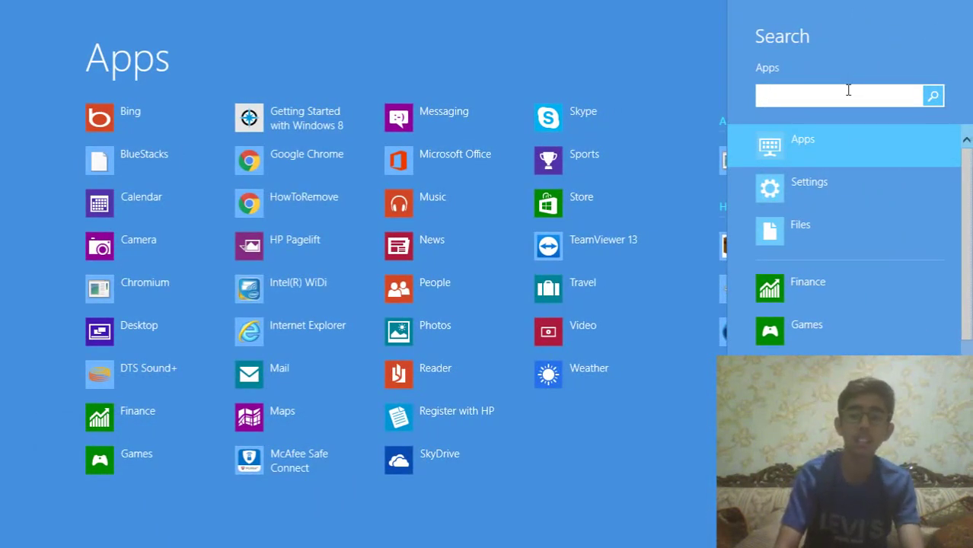
pyautogui.click(811, 184)
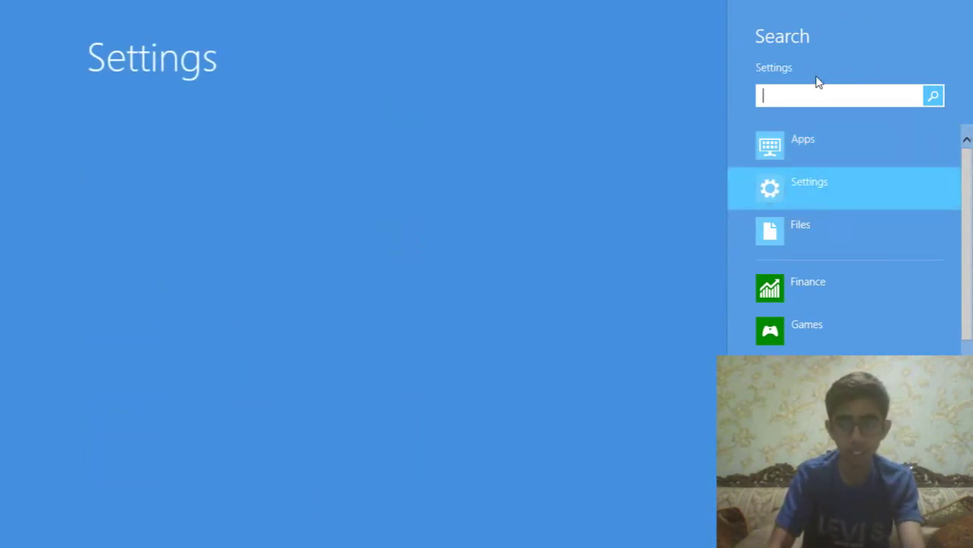
pyautogui.write('de')
pyautogui.press('BackSpace')
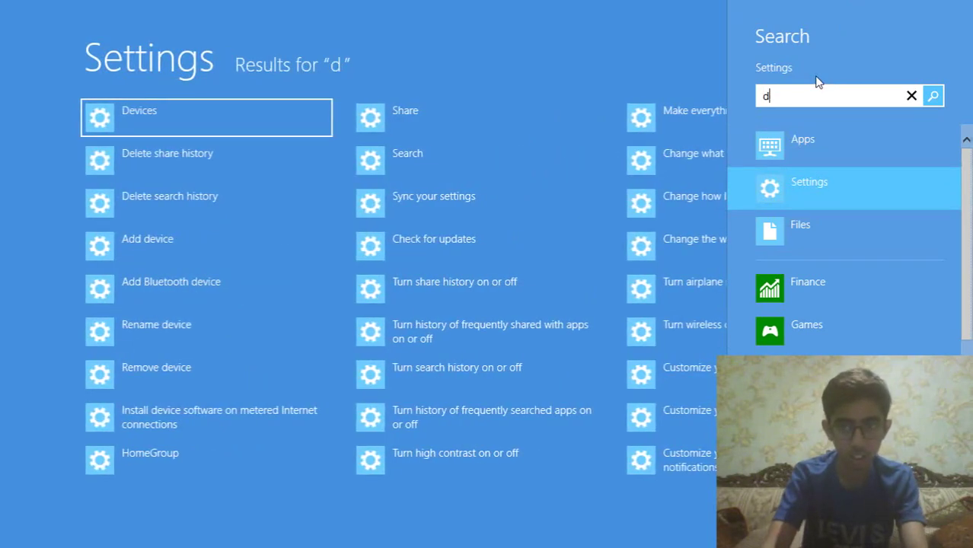
pyautogui.write('isplay')
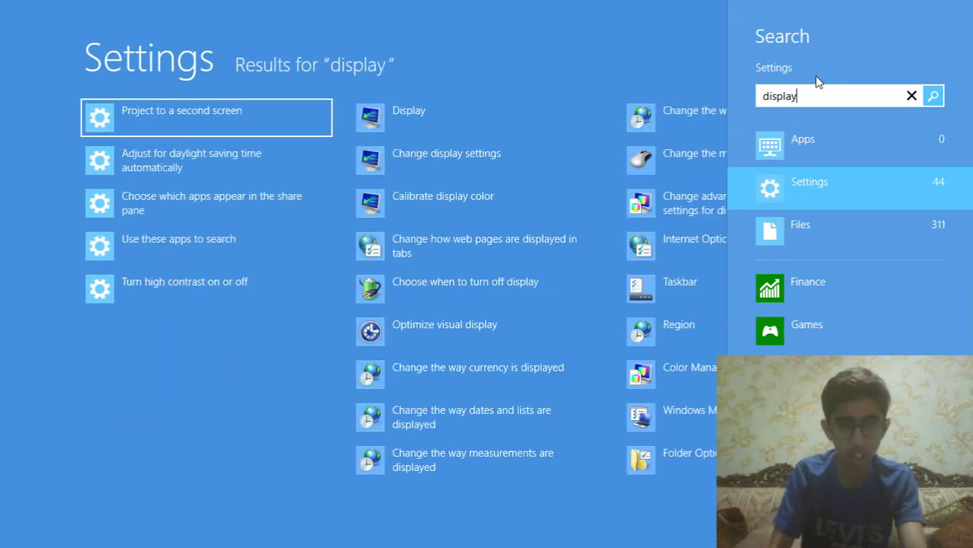
pyautogui.click(493, 171)
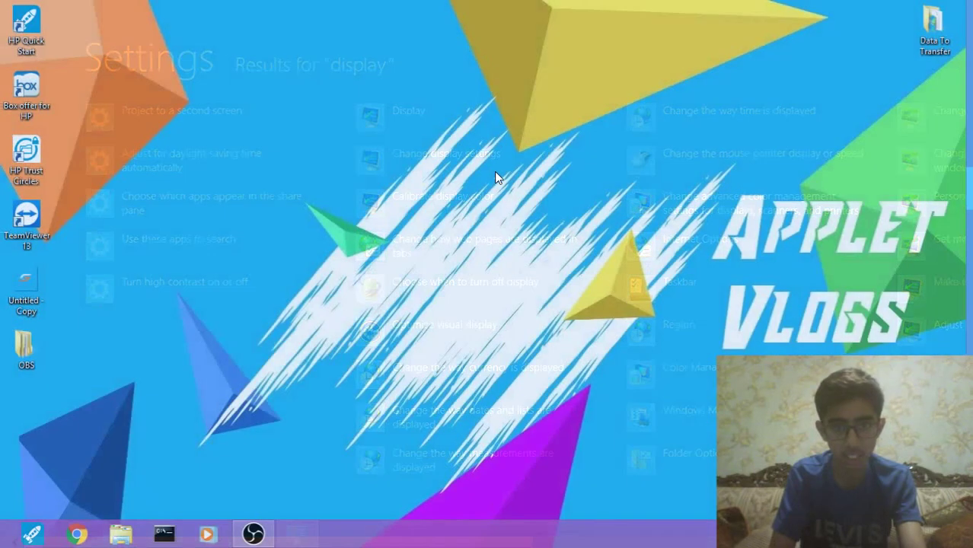
# - Open the adapter properties, confirm 896 MB dedicated video memory, and close them
pyautogui.click(673, 263)
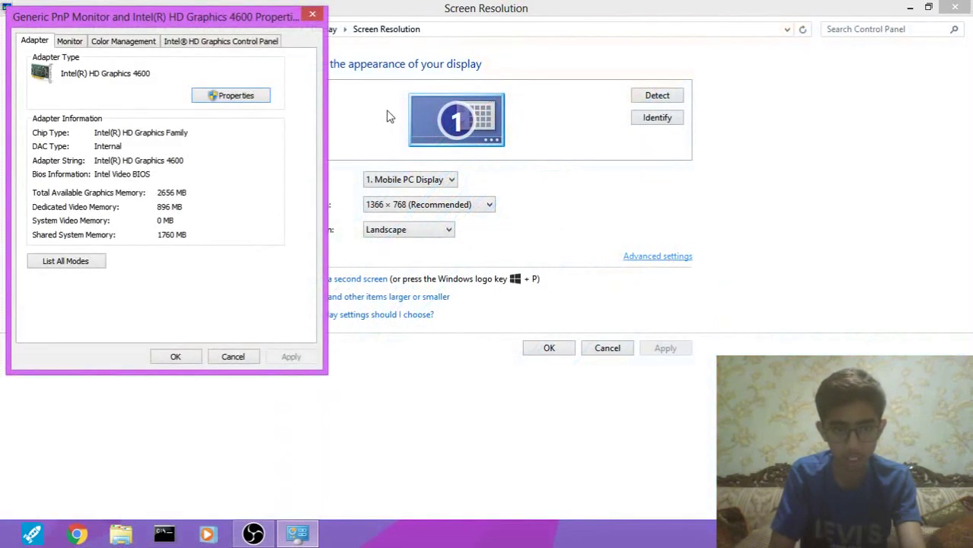
pyautogui.moveTo(170, 20); pyautogui.dragTo(455, 65)
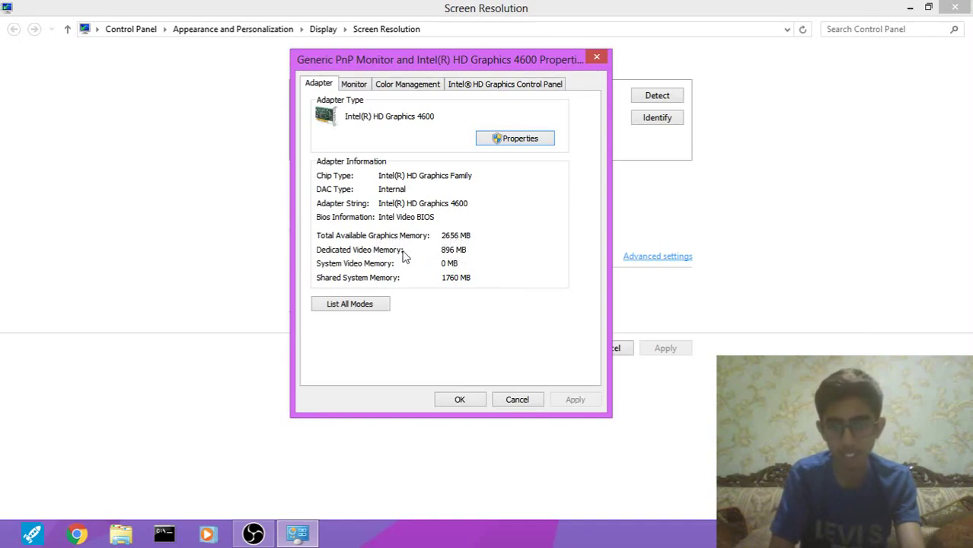
pyautogui.click(461, 402)
# - Close the Screen Resolution window with its X button
pyautogui.click(954, 7)
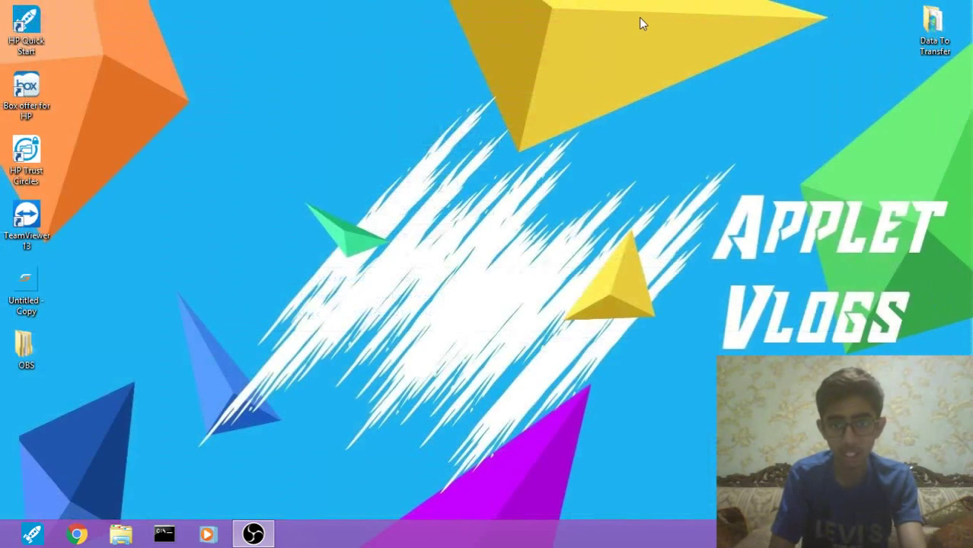